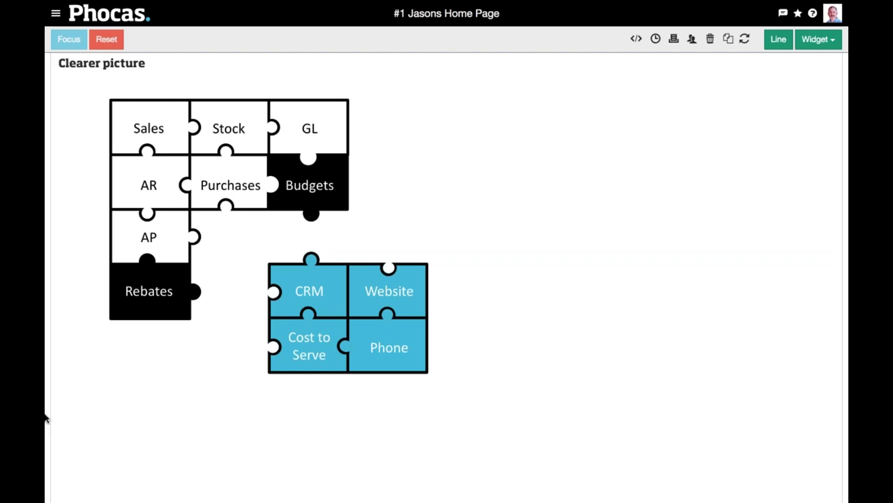
Open the customer scorecard for City Protection Inc. from the home page's Customer Profitability table
scroll(44, 417, down, 5)
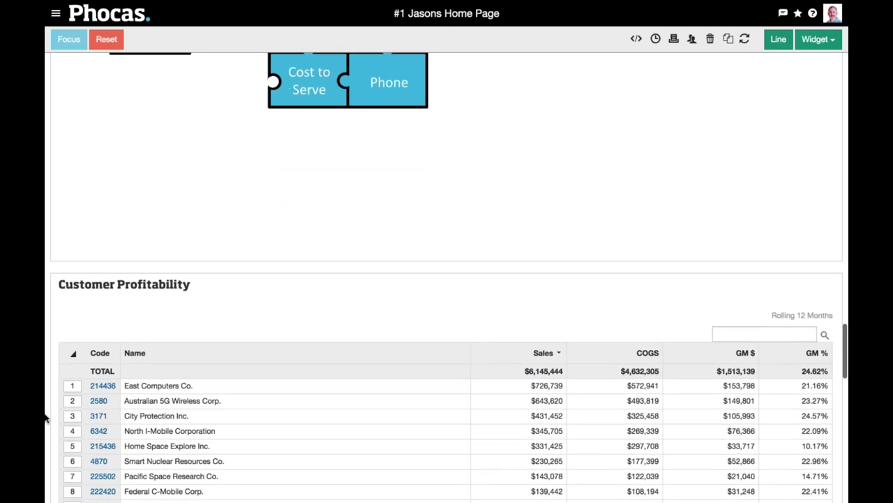
scroll(45, 418, down, 4)
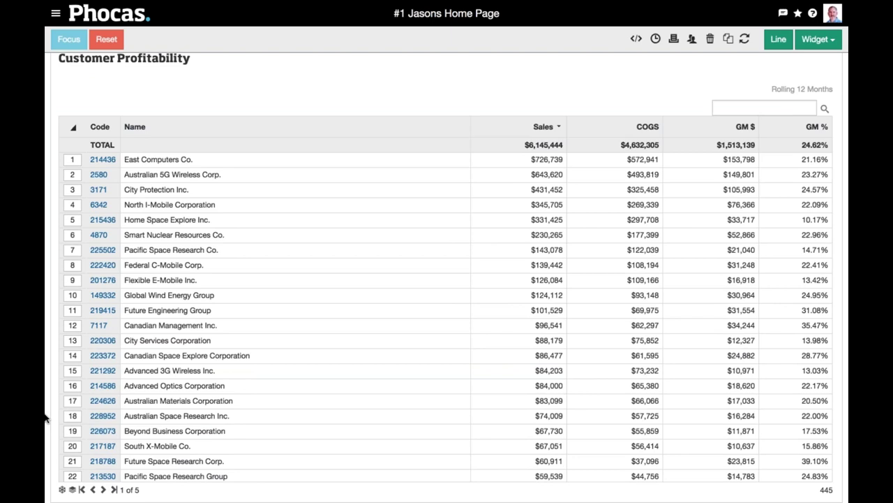
mouse_move(531, 213)
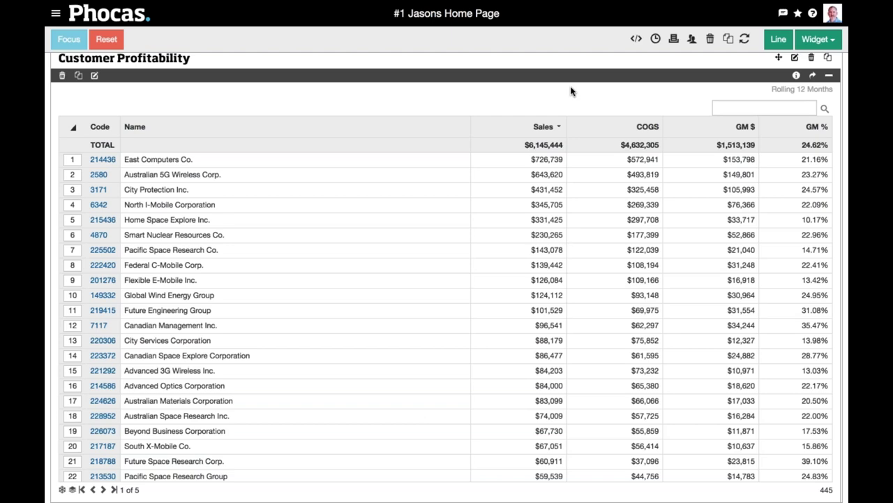
click(91, 190)
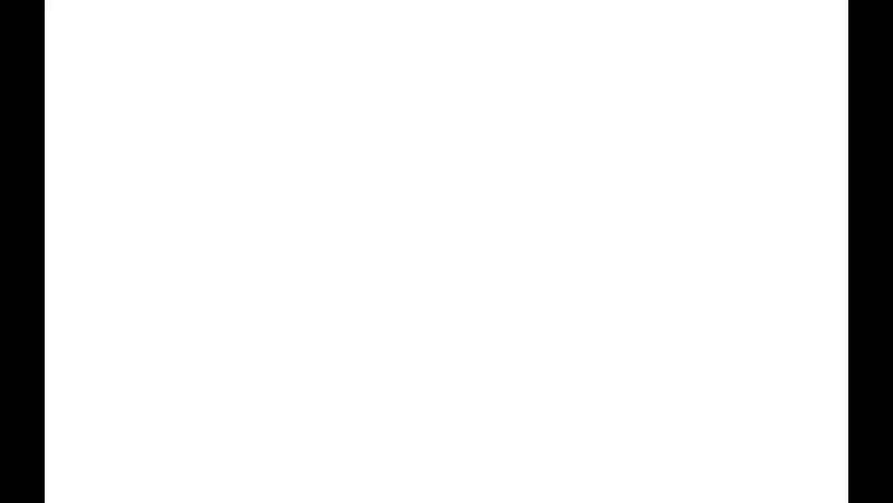
Examine the scorecard's web address and highlight the customer code at its end
mouse_move(458, 4)
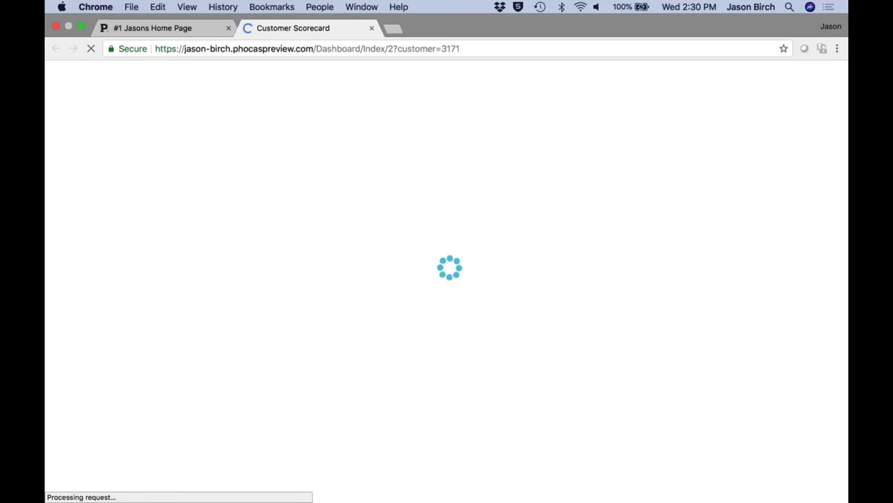
click(419, 49)
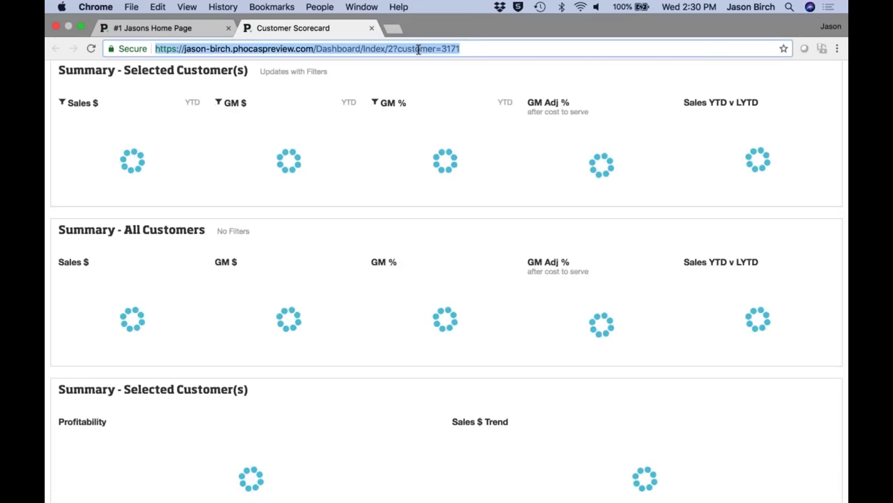
double_click(450, 49)
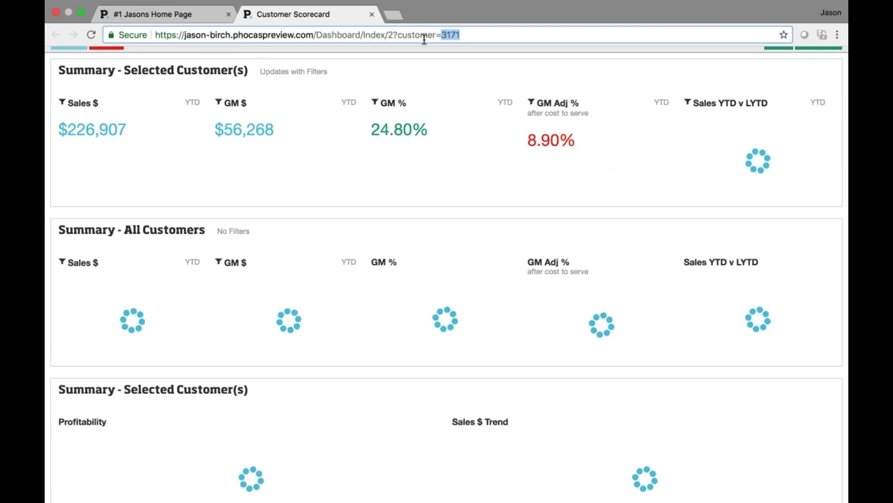
key(Right)
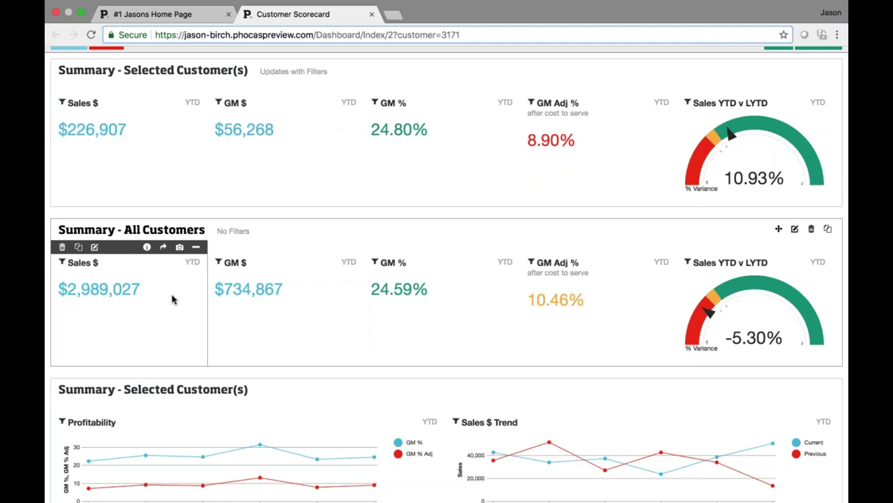
Compare the selected customer's summary figures, trends and GM Adj % with those of all customers on the scorecard
scroll(45, 309, down, 5)
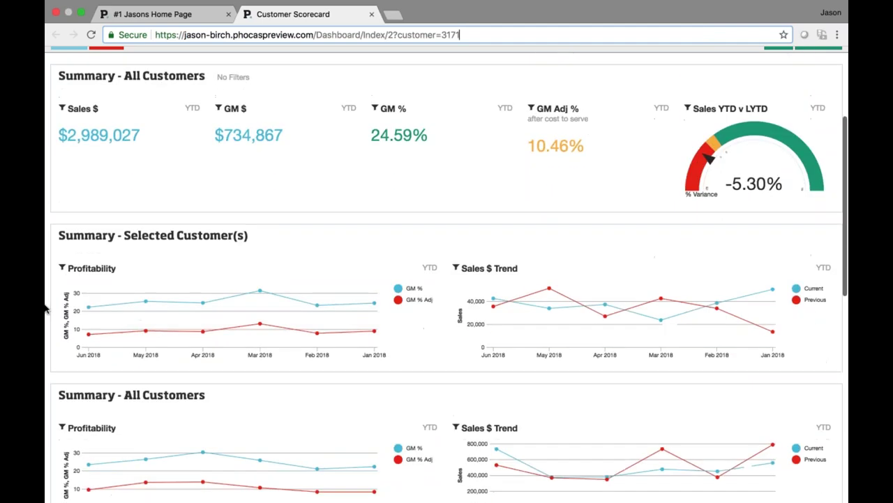
scroll(45, 309, down, 4)
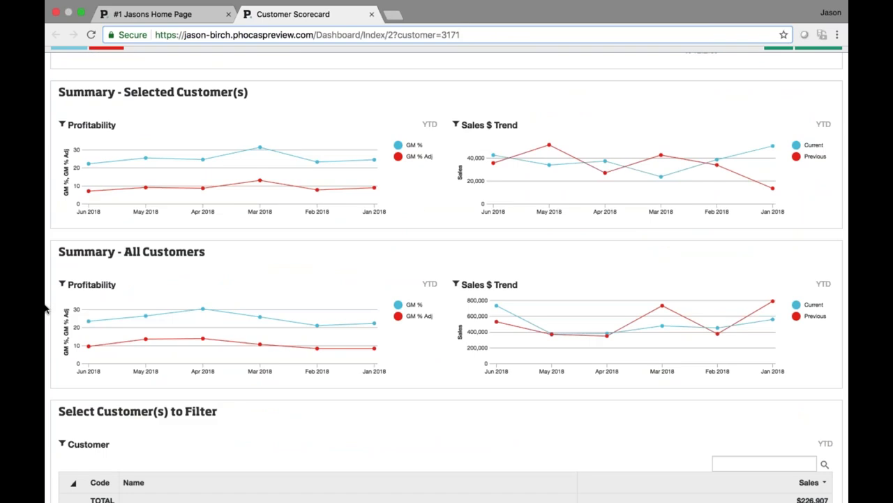
scroll(46, 309, up, 8)
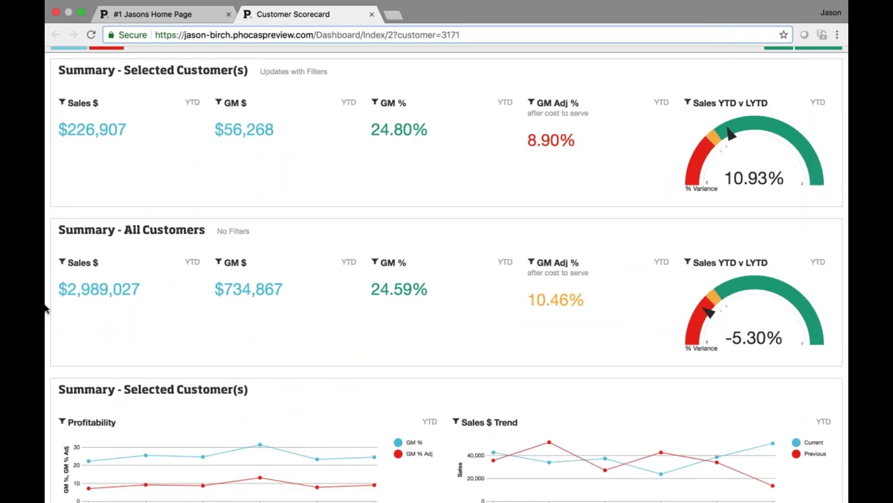
mouse_move(625, 138)
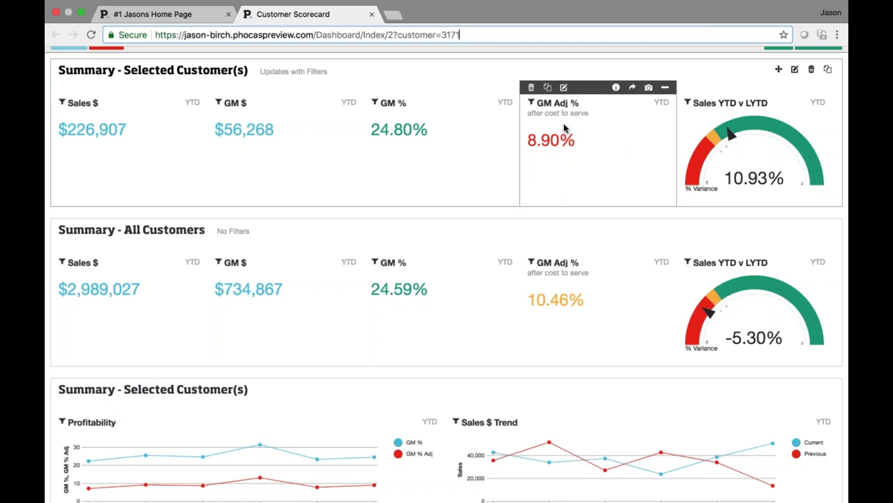
mouse_move(583, 315)
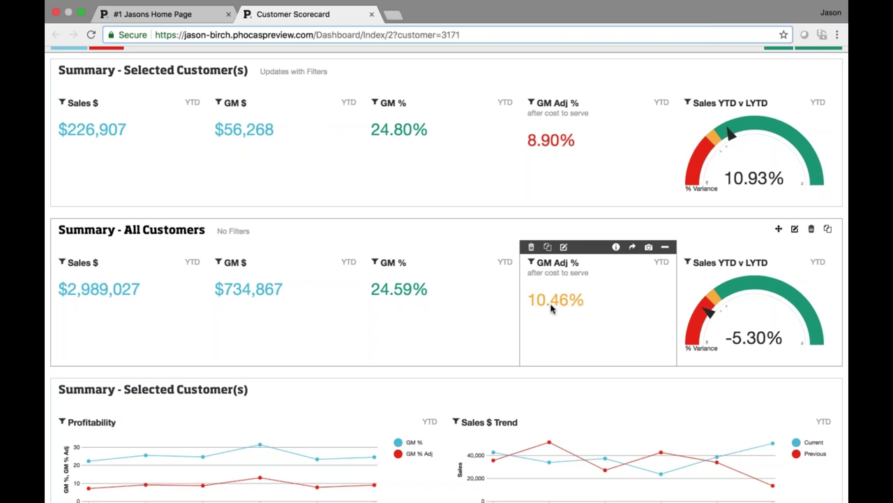
mouse_move(553, 160)
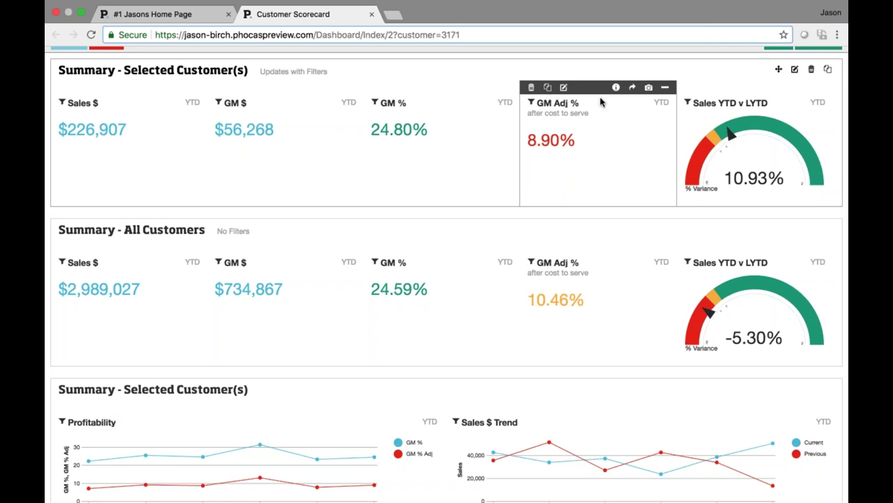
Open the selected customer's GM Adj % figure as a full analysis and display all measures, reviewing the expense columns
click(632, 87)
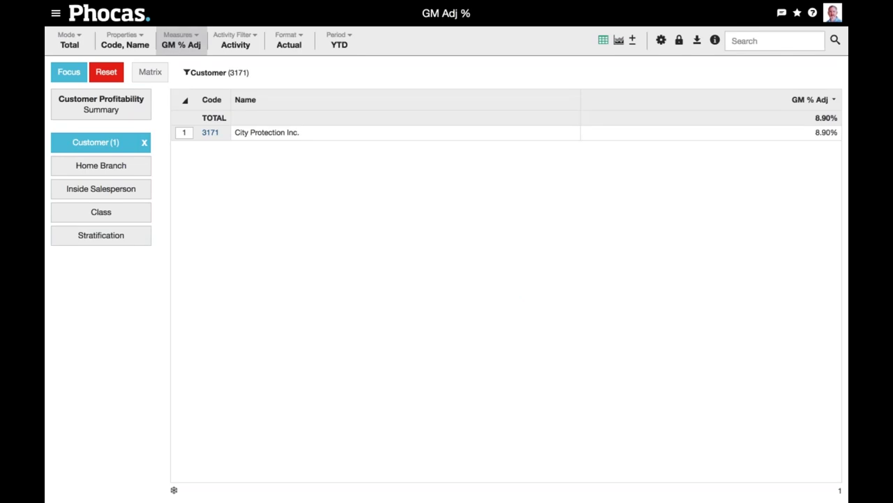
click(181, 40)
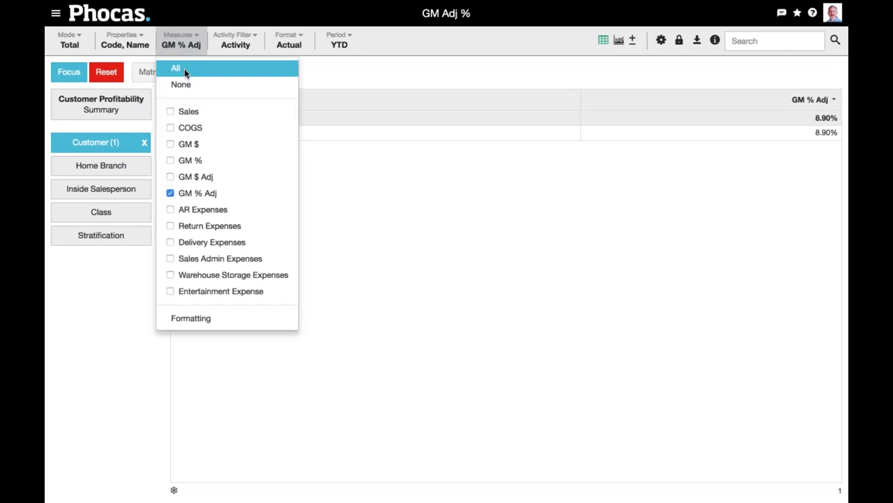
click(184, 68)
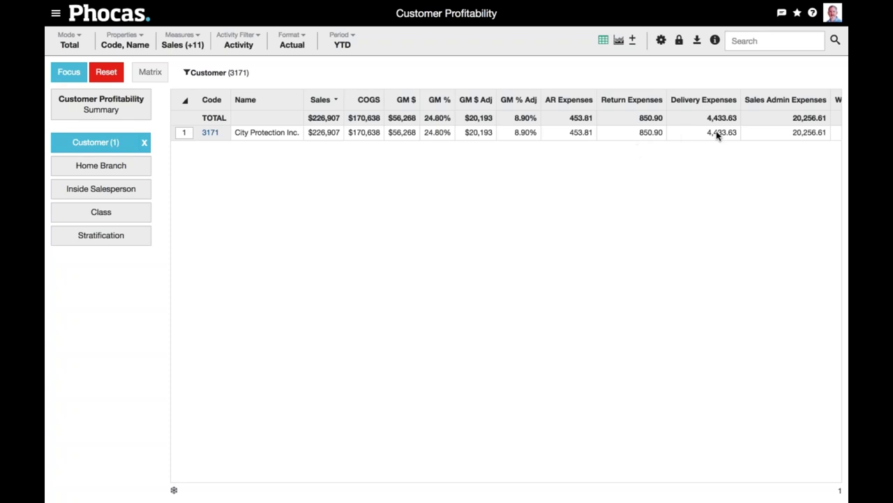
scroll(717, 135, right, 5)
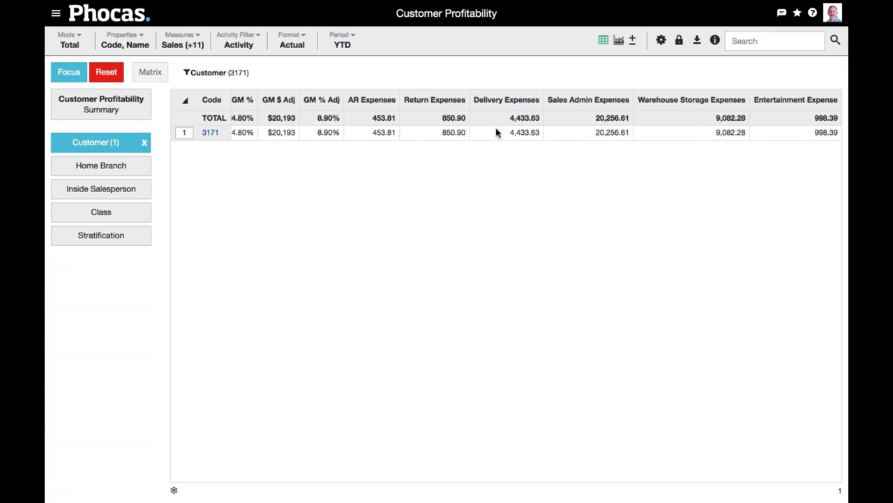
scroll(395, 137, left, 10)
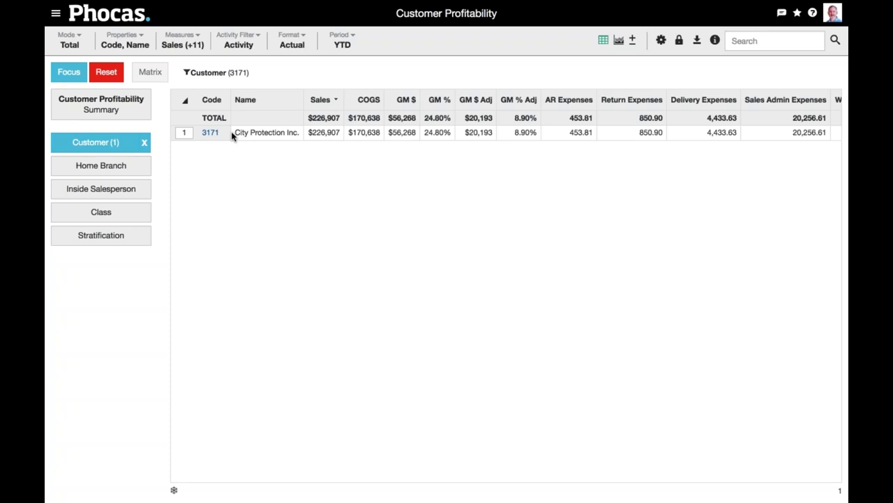
Clear the customer filter and review the adjusted margins and expense columns across all customers
click(144, 142)
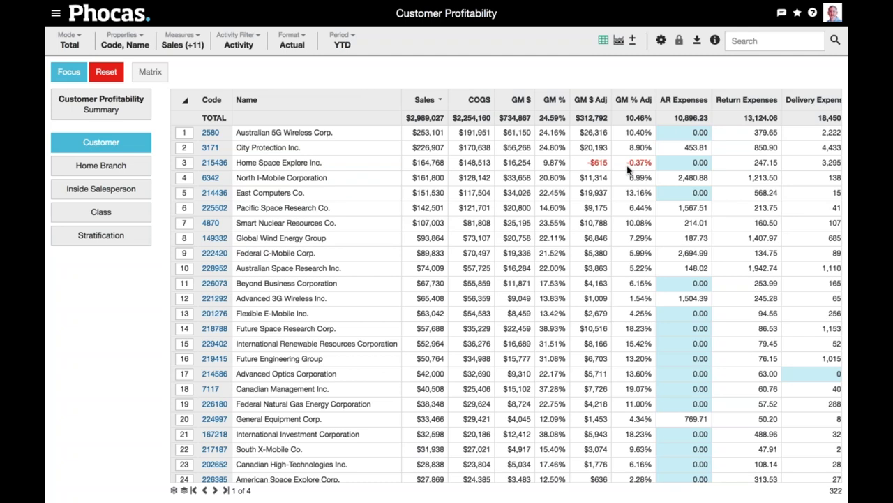
scroll(628, 168, right, 10)
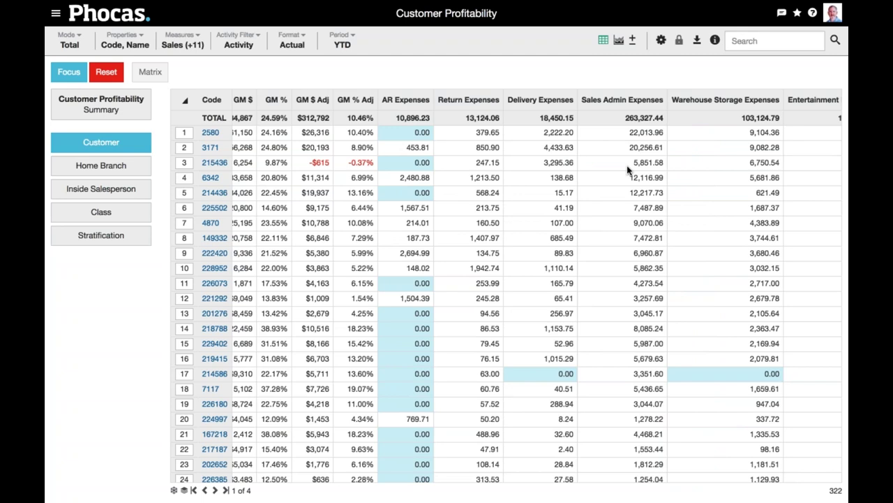
scroll(628, 168, left, 10)
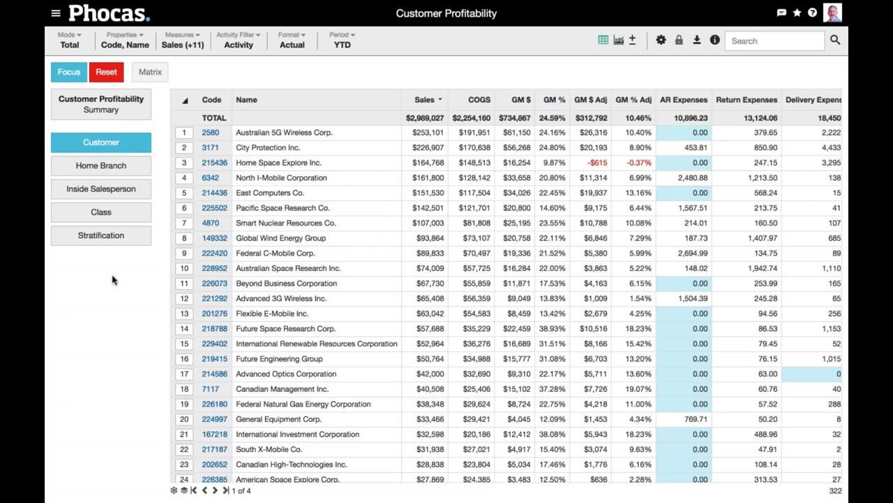
Break profitability down by Inside Salesperson and by Stratification, and list the customers in the Service Drain group
click(100, 188)
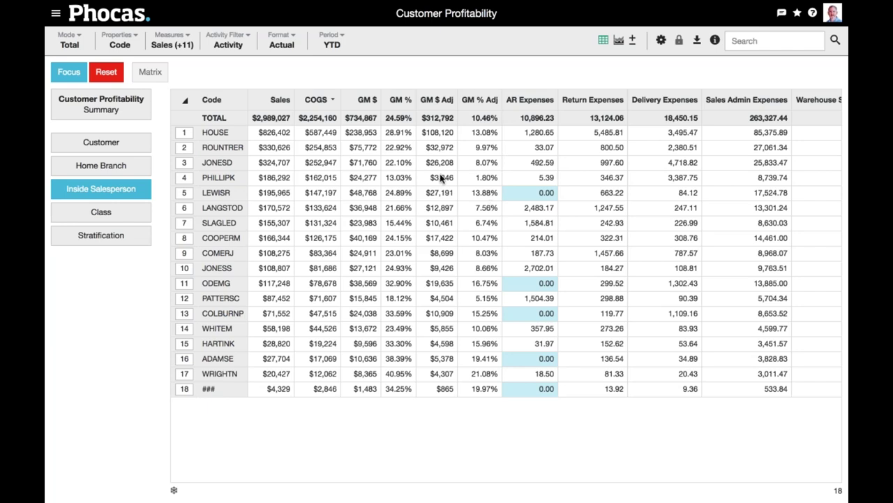
click(101, 235)
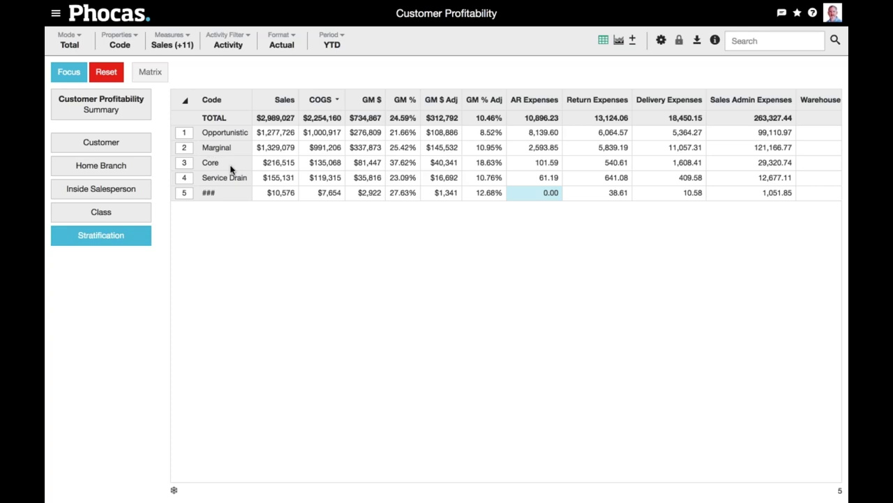
click(185, 179)
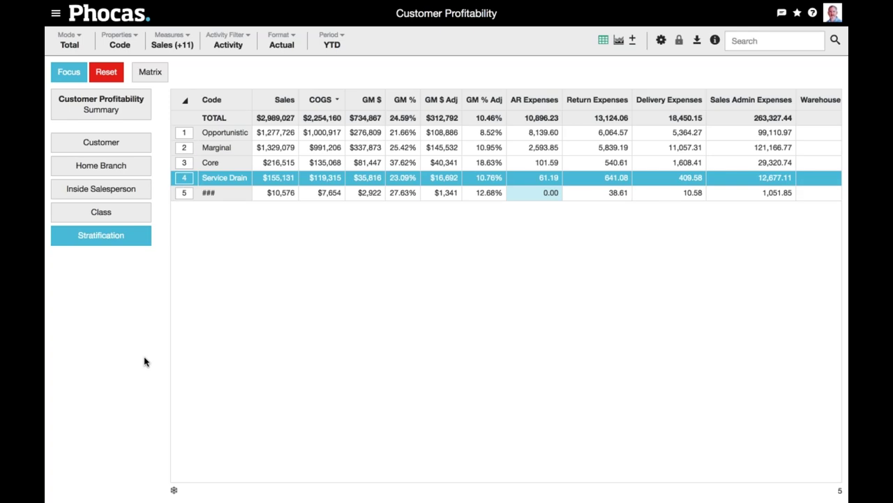
click(105, 142)
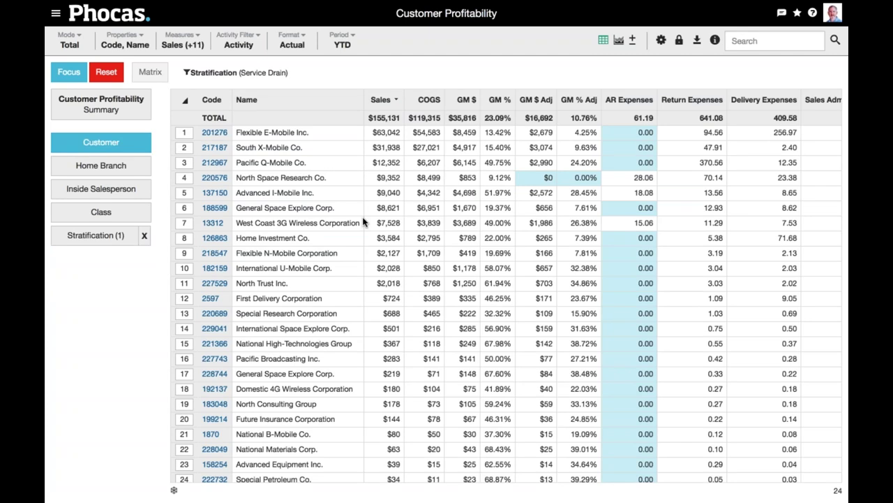
Close the profitability analysis and Customer Scorecard pages and view the Greater Insights section of the home page
mouse_move(442, 6)
click(515, 28)
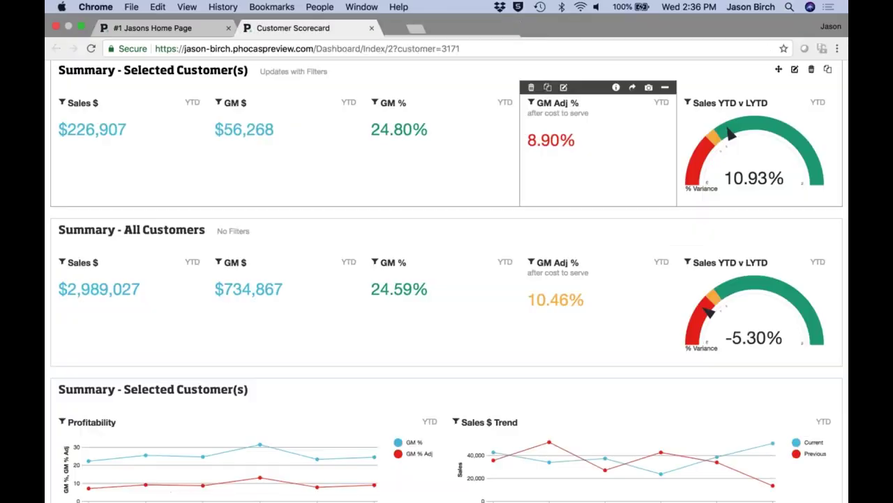
click(371, 28)
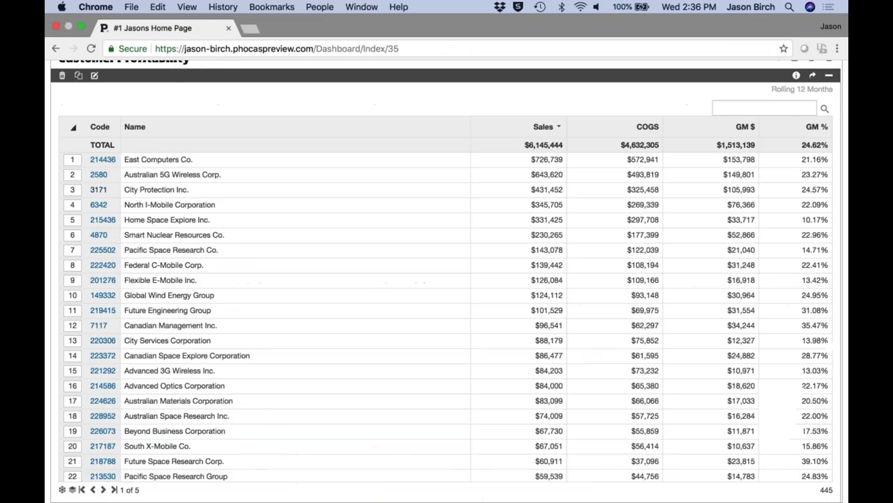
scroll(447, 279, down, 5)
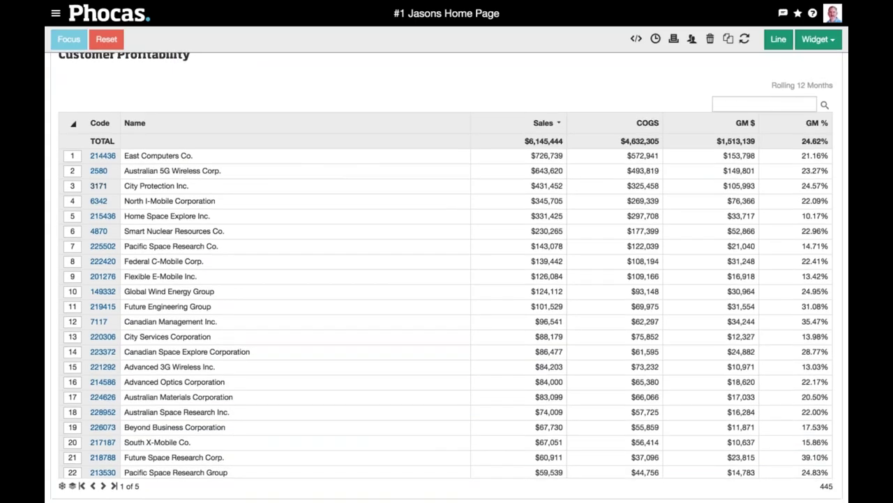
scroll(447, 279, down, 1)
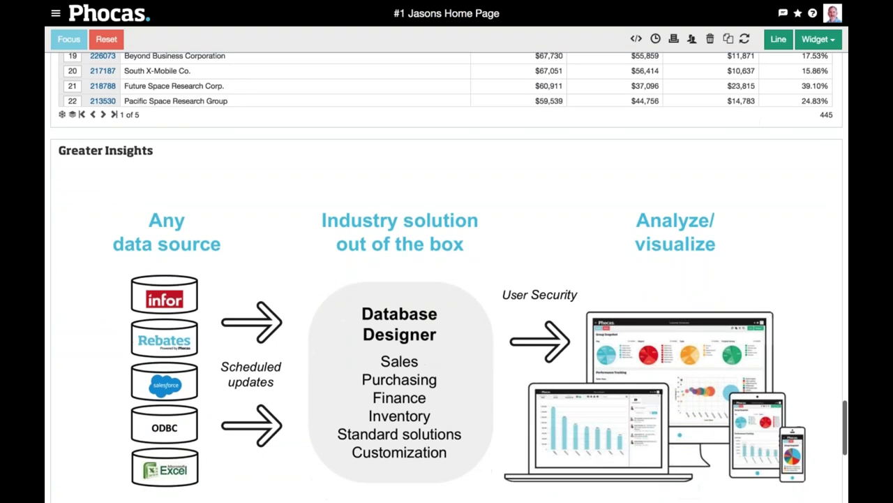
scroll(116, 254, down, 3)
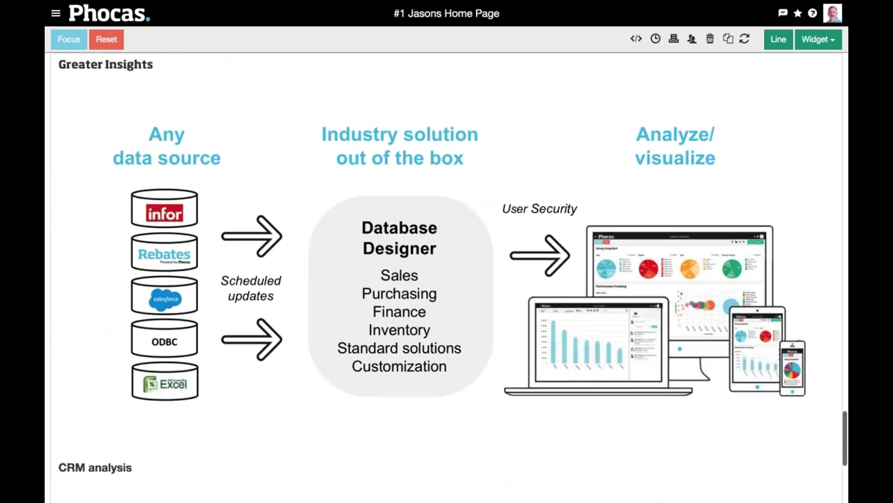
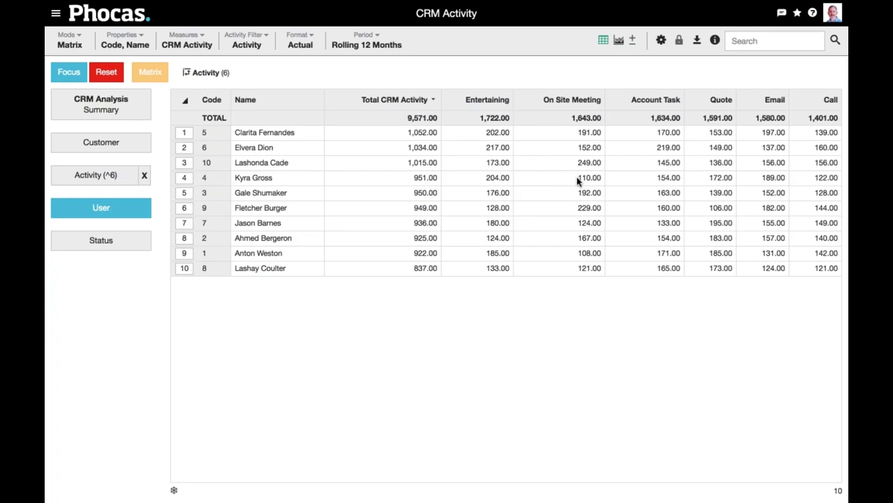
Show the CRM activity matrix by customer for Last Week, and reset the analysis
click(101, 141)
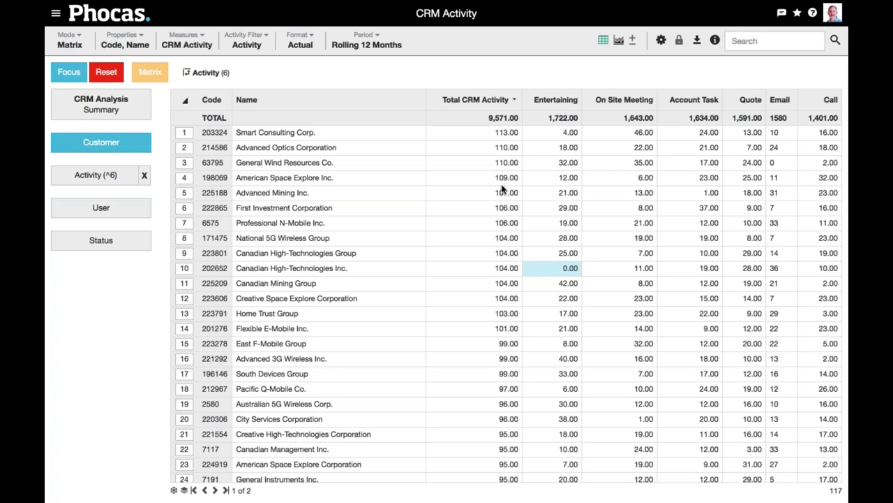
click(381, 45)
click(365, 123)
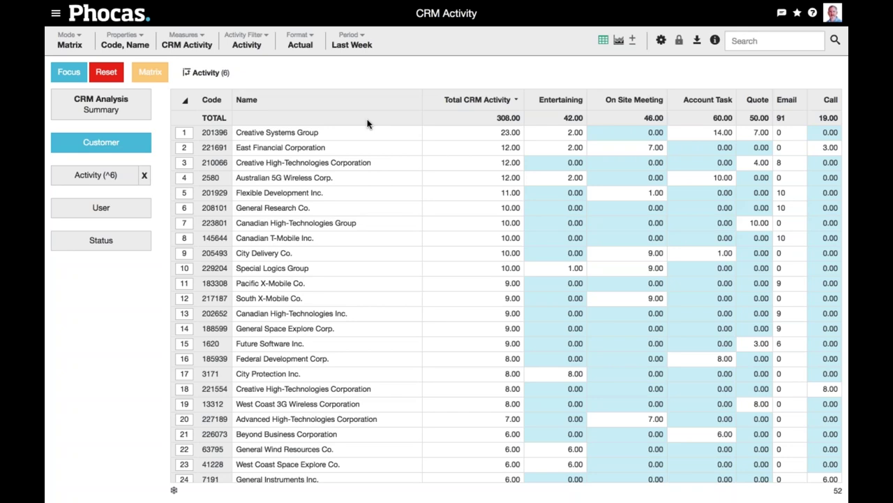
click(106, 72)
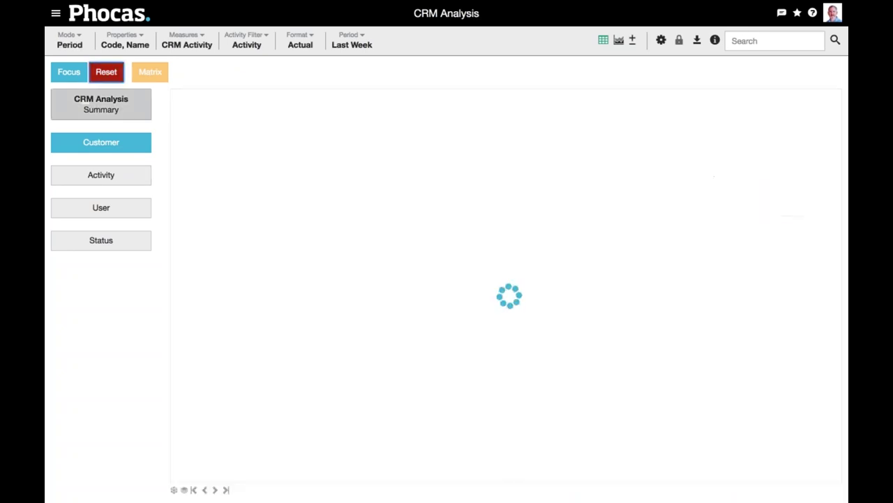
Filter last week's CRM activity to Open status and the first-listed user, and break it down by Activity
click(105, 242)
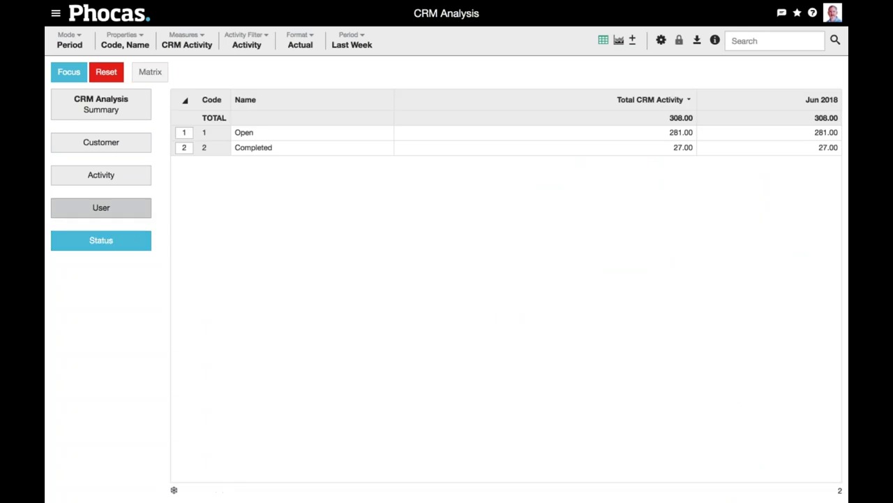
click(184, 134)
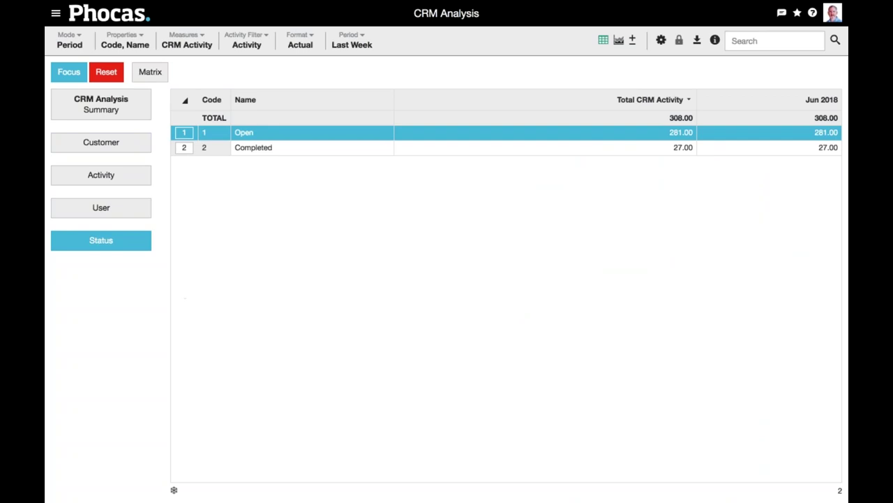
click(100, 208)
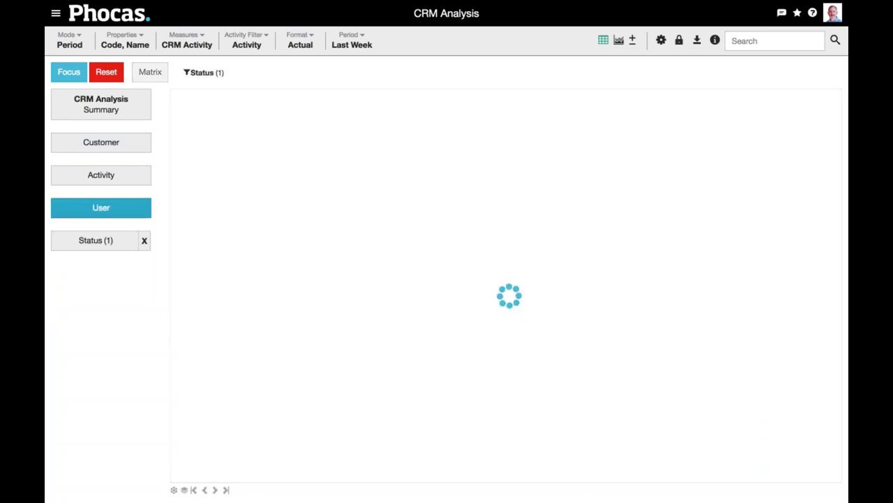
click(184, 133)
click(130, 177)
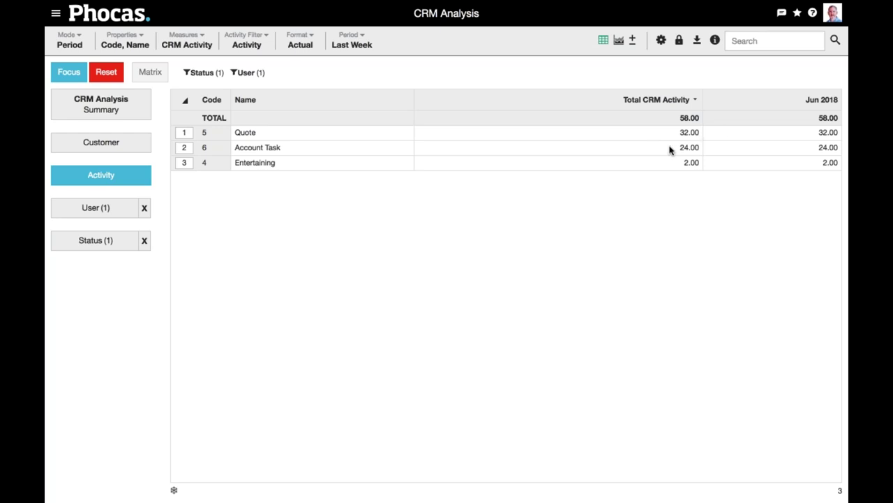
Open the CRM Analysis database design, preview the TUG_Cust Profit Detail source table, and close the preview
click(797, 13)
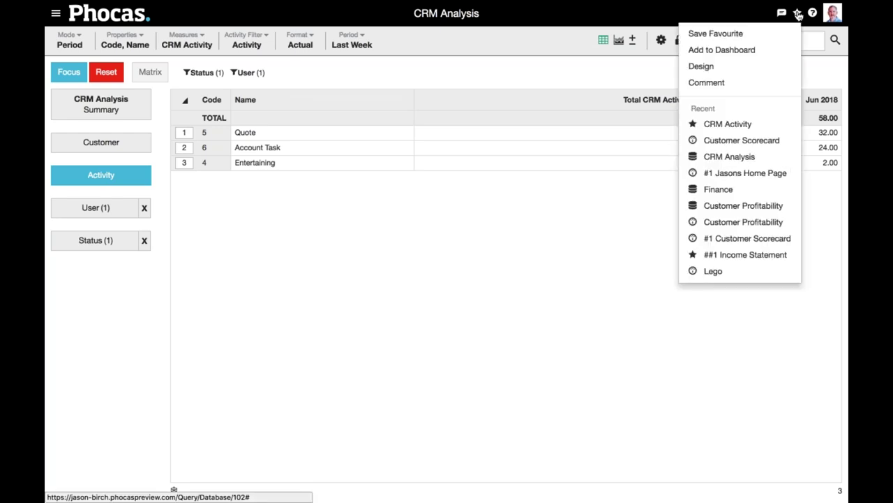
click(709, 70)
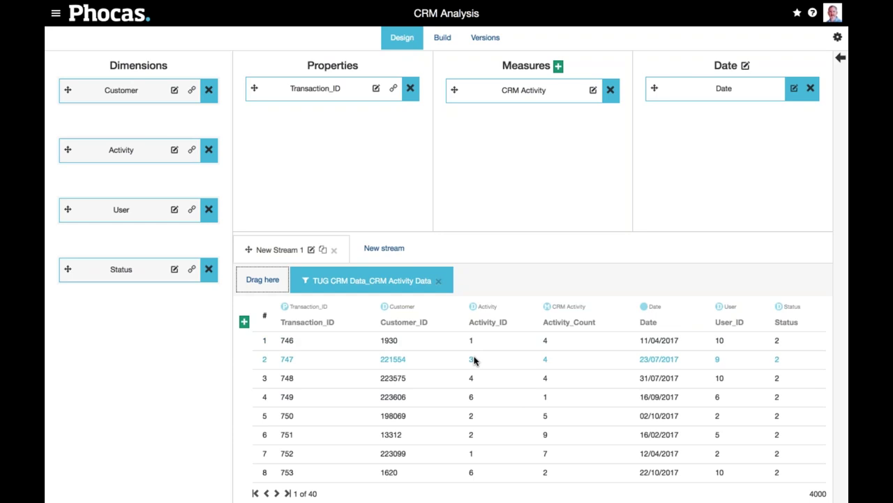
click(841, 58)
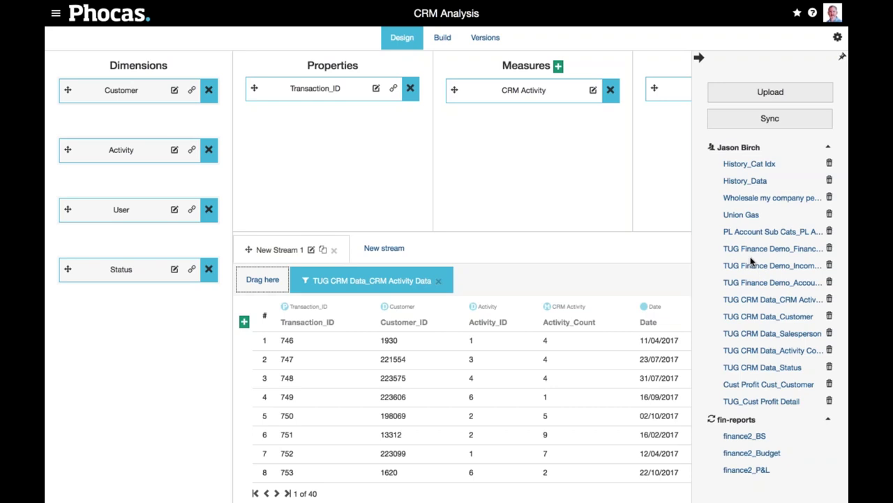
click(767, 406)
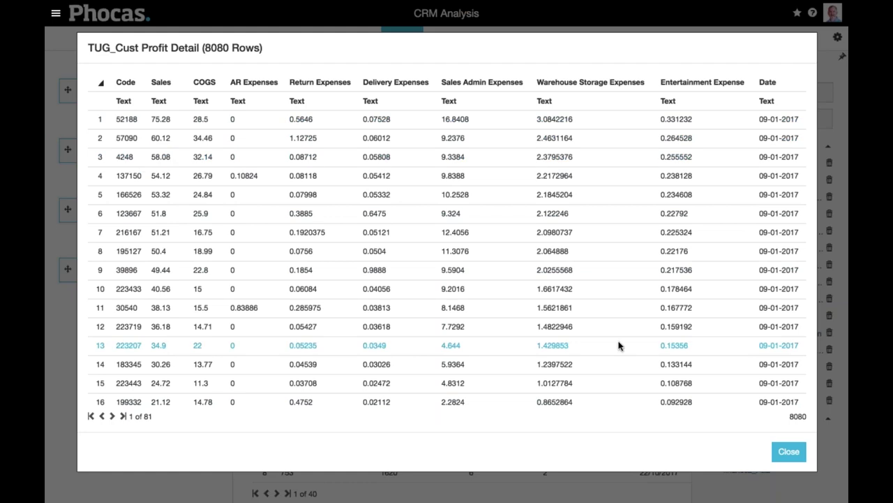
click(789, 451)
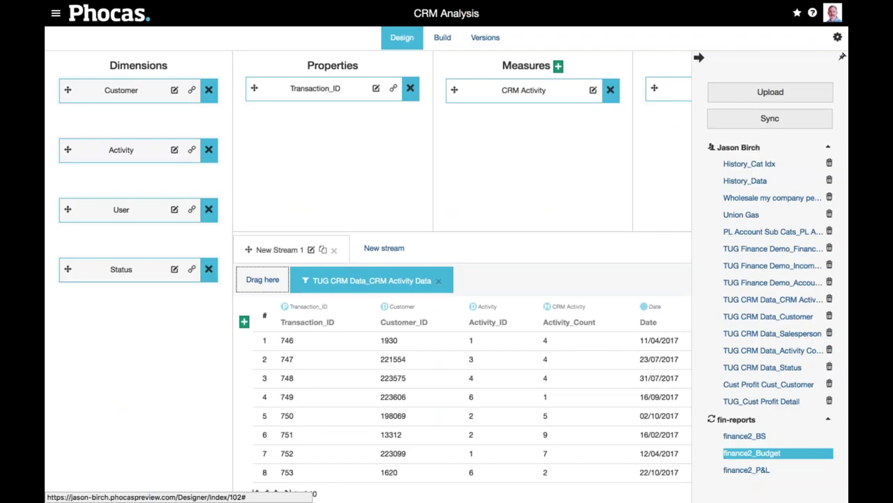
Add TUG_Cust Profit Detail to New Stream 1, mapping Code to the Customer dimension, Sales as a measure and Date to Date
drag(781, 405, 263, 285)
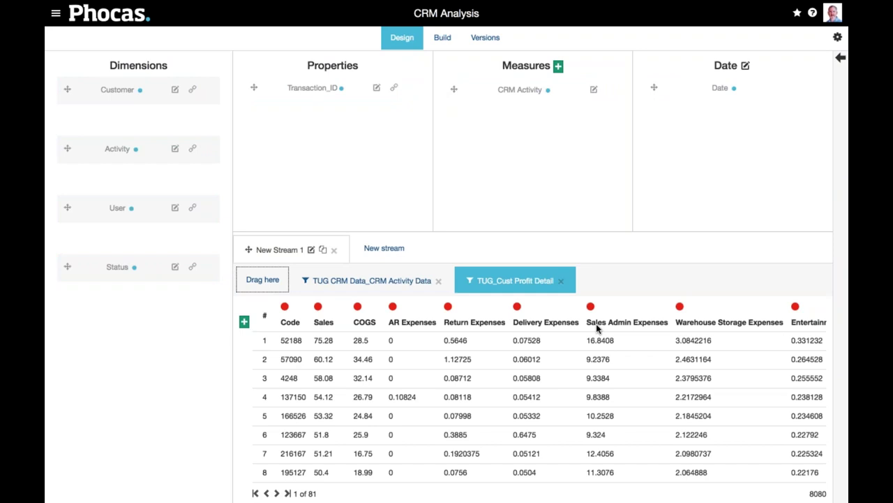
drag(284, 322, 168, 97)
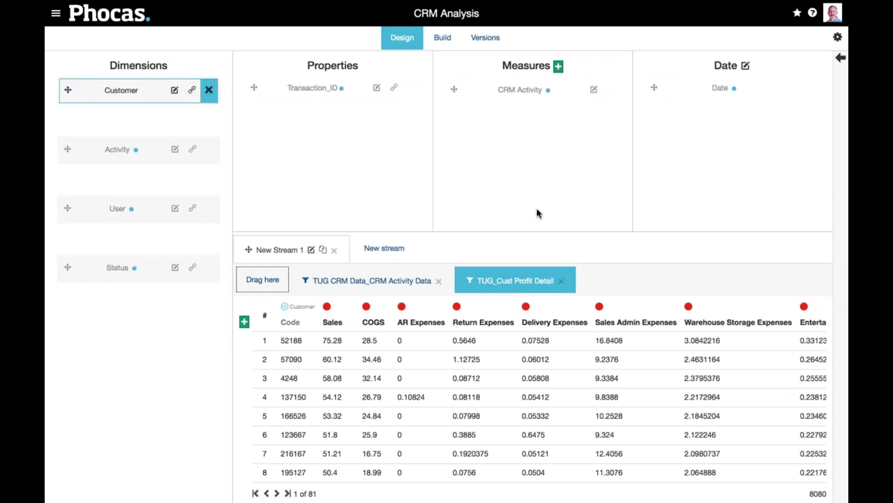
drag(332, 324, 516, 169)
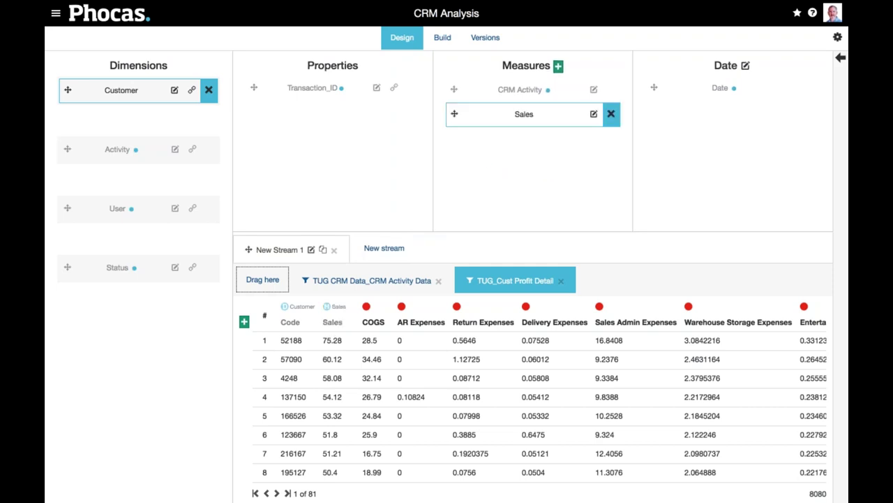
scroll(745, 376, right, 2)
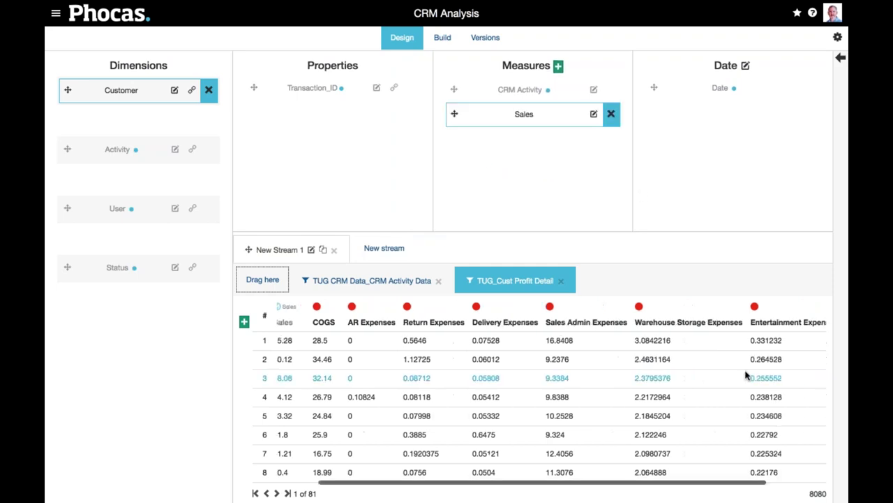
scroll(750, 370, right, 2)
drag(793, 326, 723, 88)
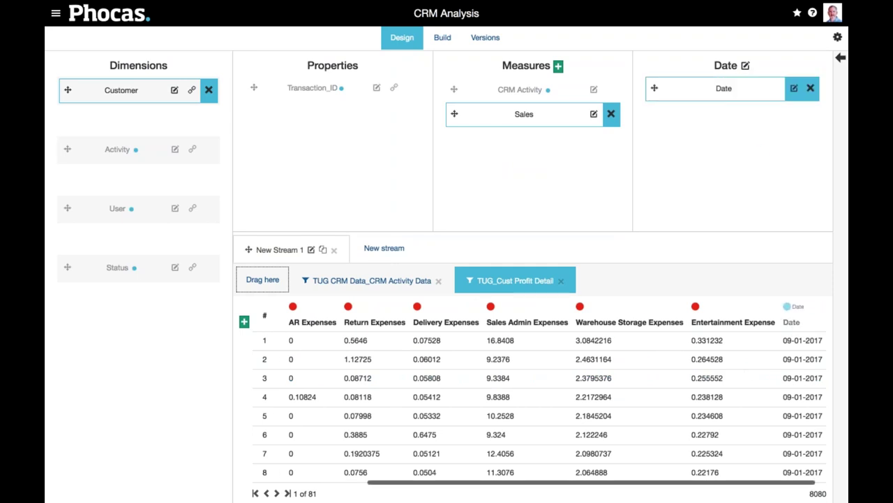
Set the date format of the TUG_Cust Profit Detail source to mm-dd-yyyy
click(794, 89)
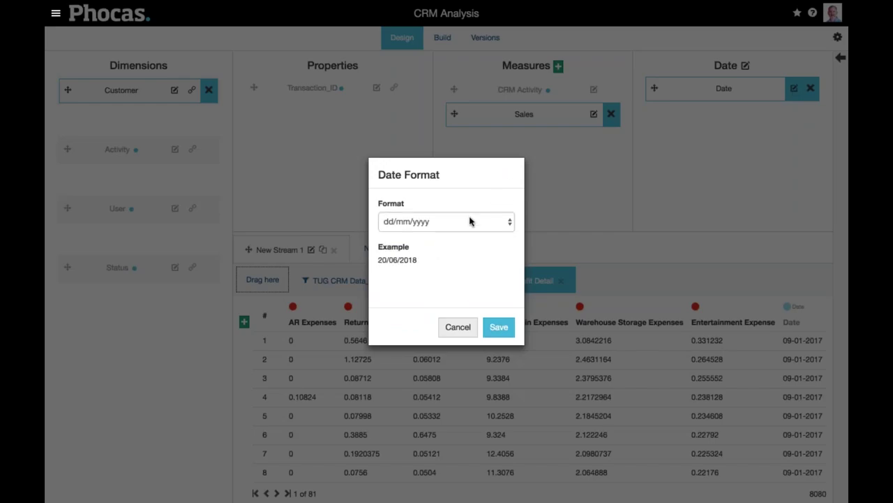
click(470, 221)
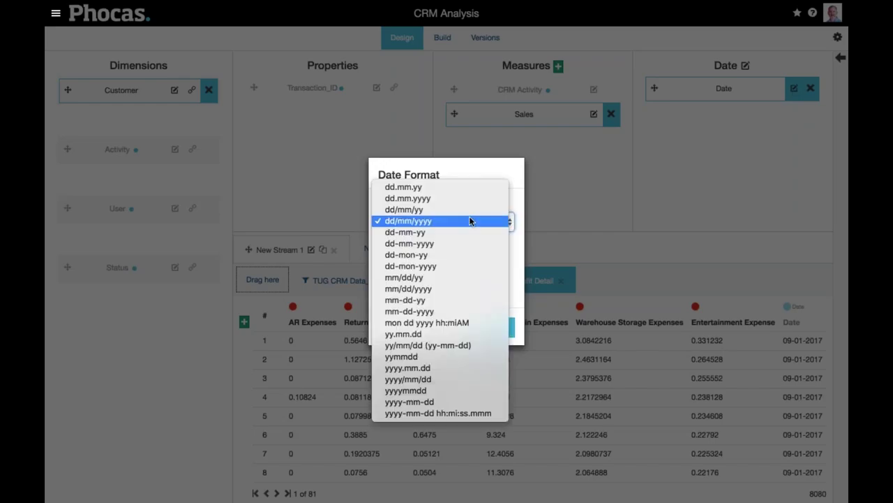
click(433, 311)
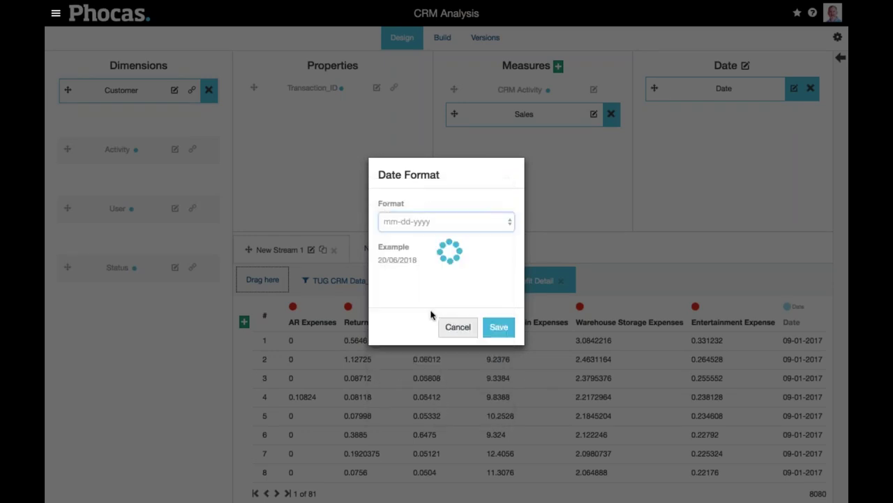
click(497, 330)
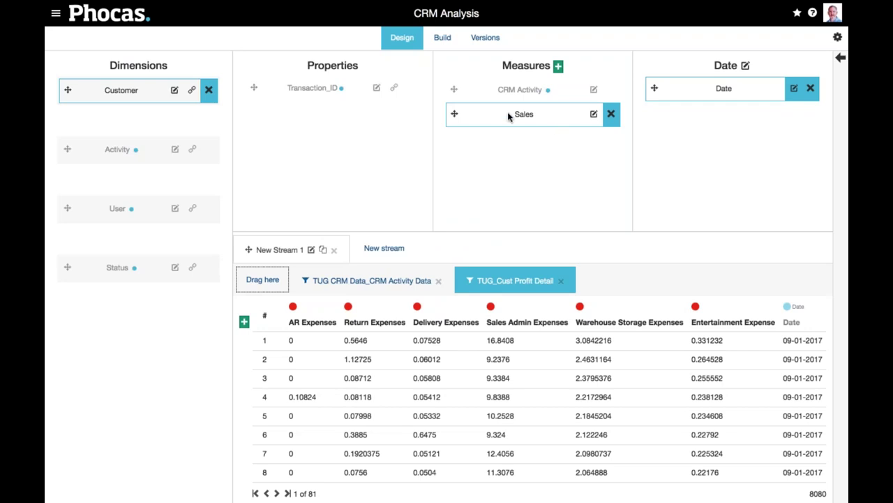
Move Sales above CRM Activity in the measures and add a calculated measure "Average Sales $ per activity" with the expression Sales/CRM Activity
drag(453, 116, 454, 91)
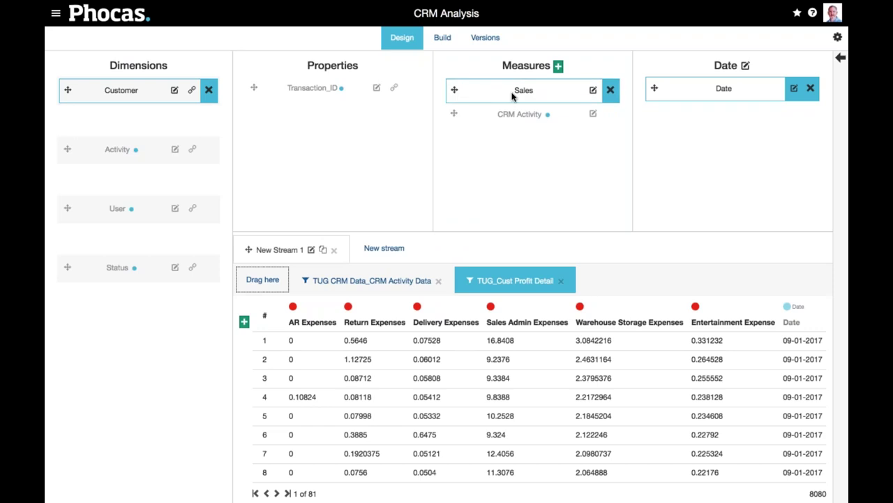
click(559, 65)
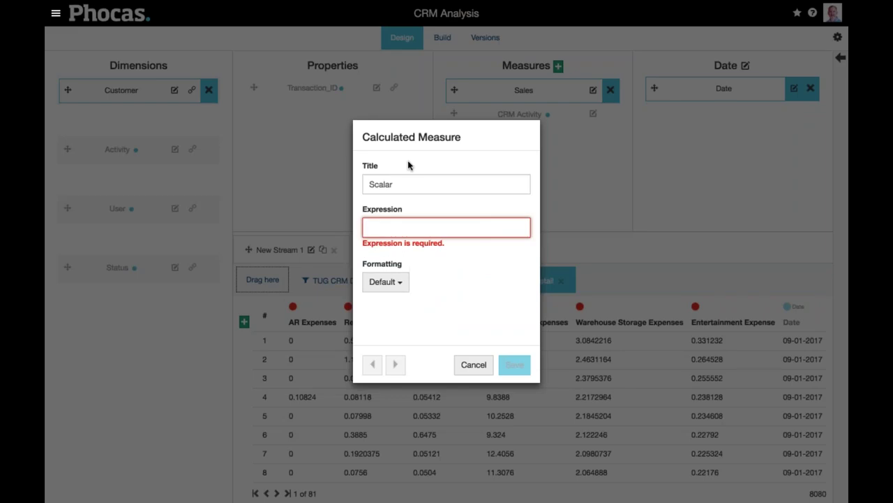
text(sa)
click(377, 249)
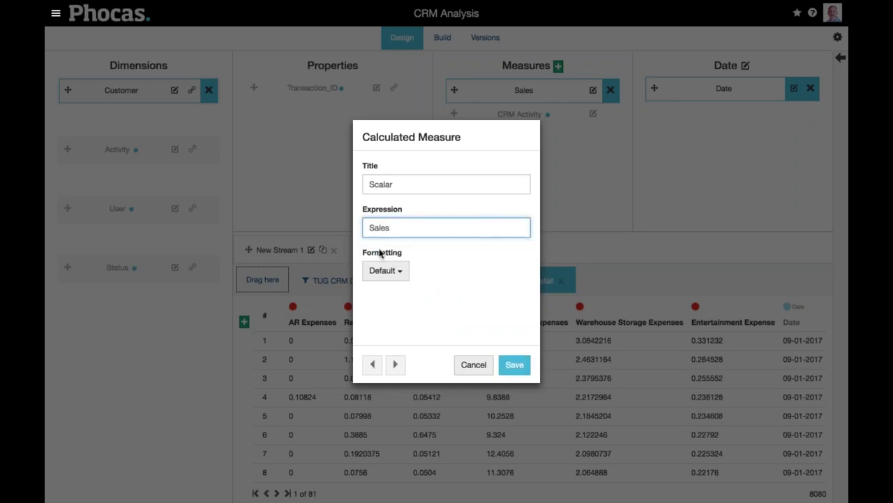
text(/c)
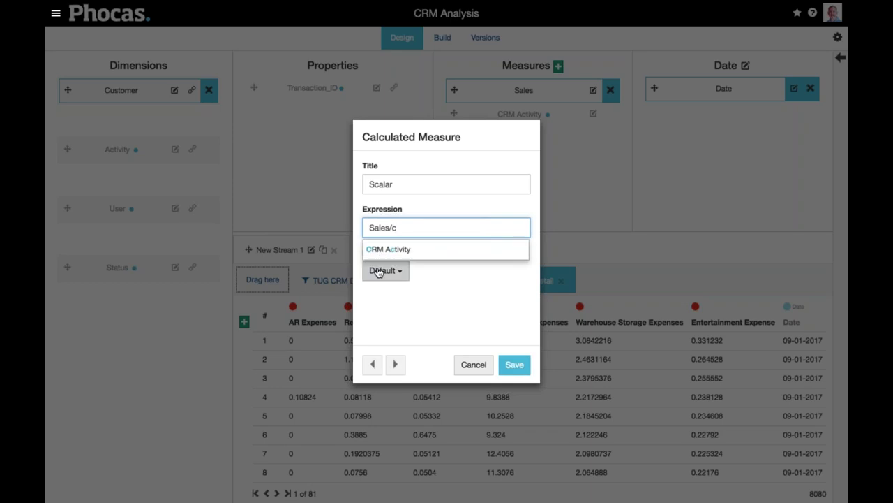
click(384, 250)
key(shift+Tab)
text(A)
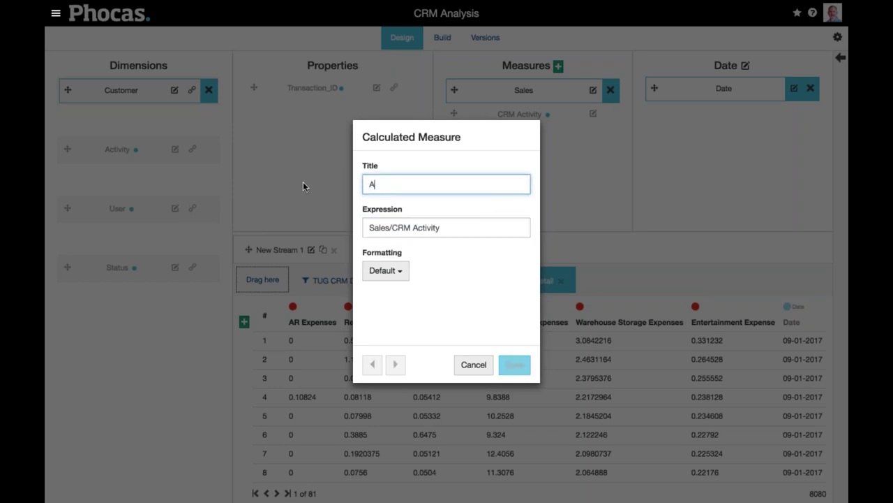
text(verage Sales $ per activity)
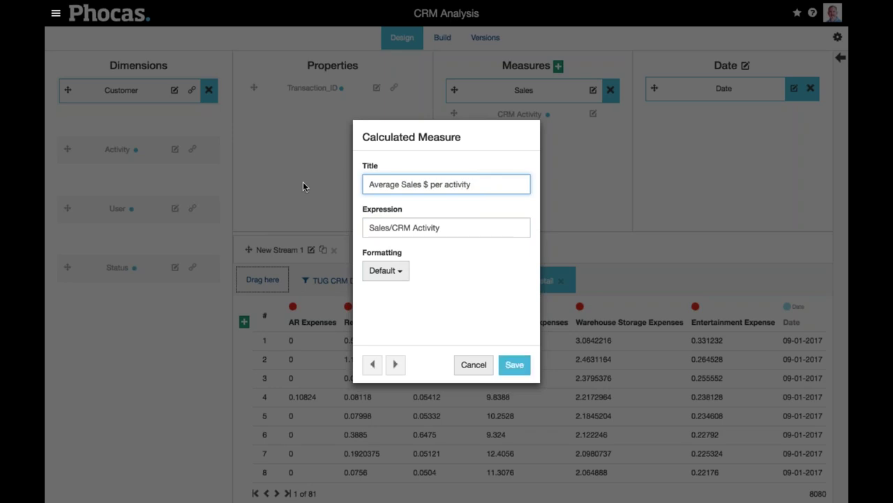
click(514, 364)
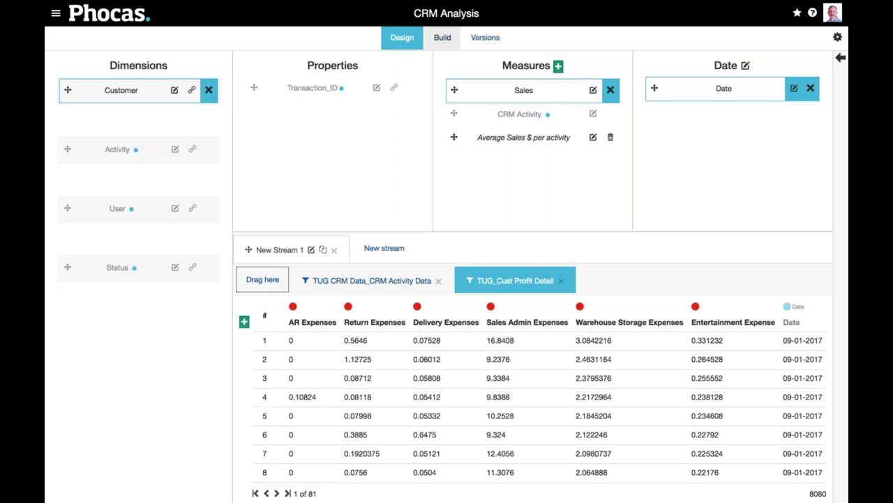
Build the CRM Analysis database with the new design and open it for analysis
click(443, 38)
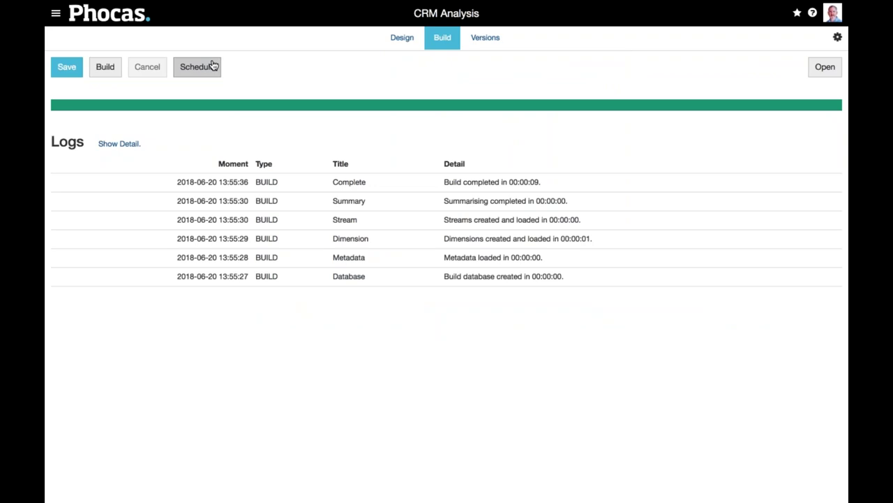
click(105, 66)
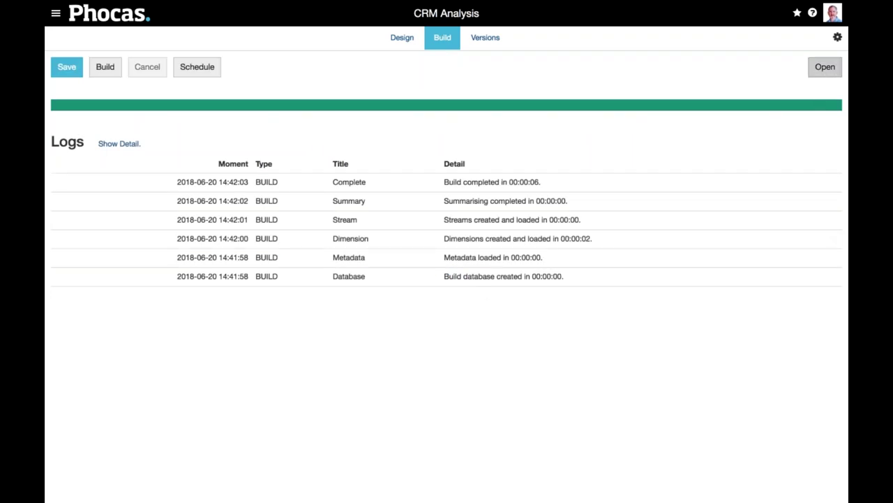
click(825, 67)
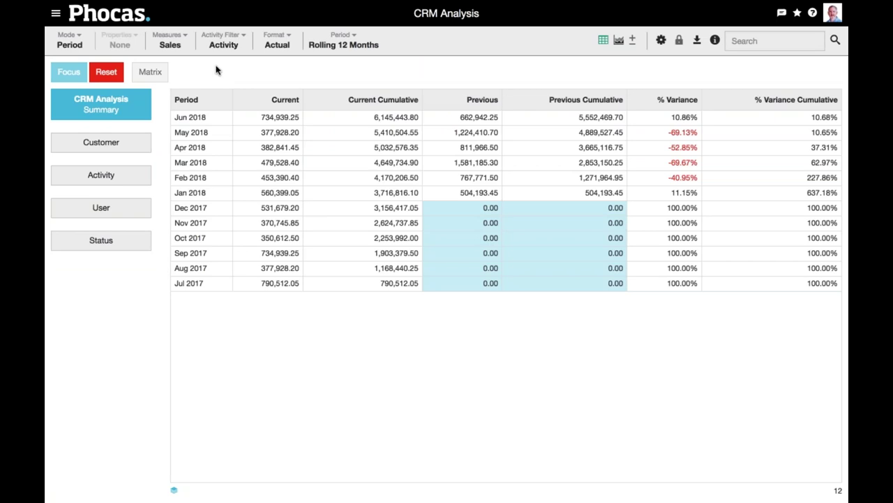
Show Sales, CRM Activity and Average Sales $ per activity by customer in Total mode, and select City Services Corporation's CRM Activity value
click(172, 45)
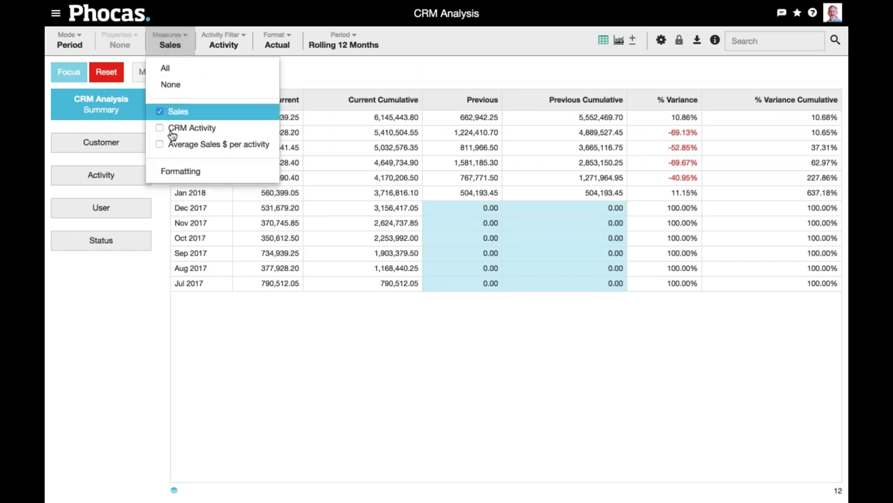
click(163, 128)
click(197, 144)
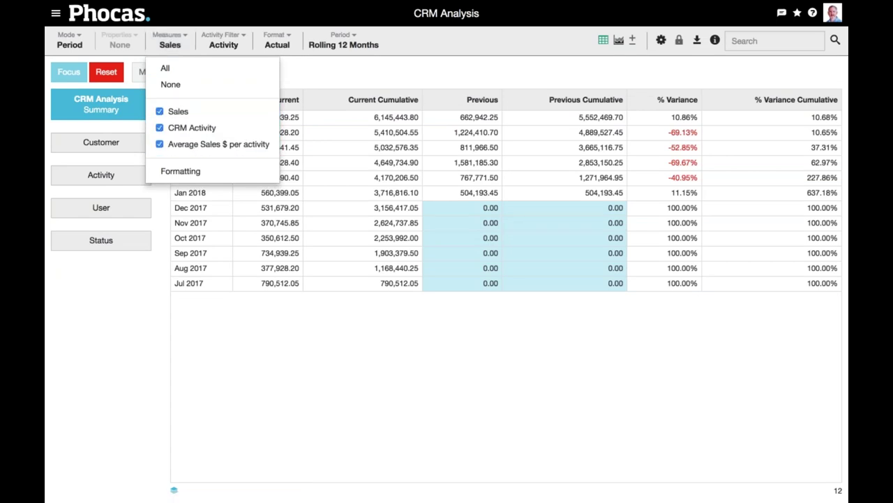
click(109, 259)
click(101, 142)
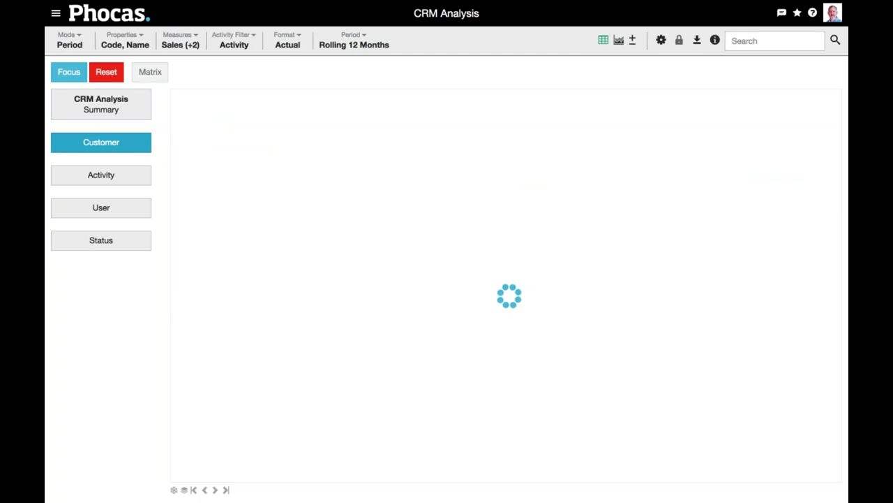
click(70, 40)
click(71, 149)
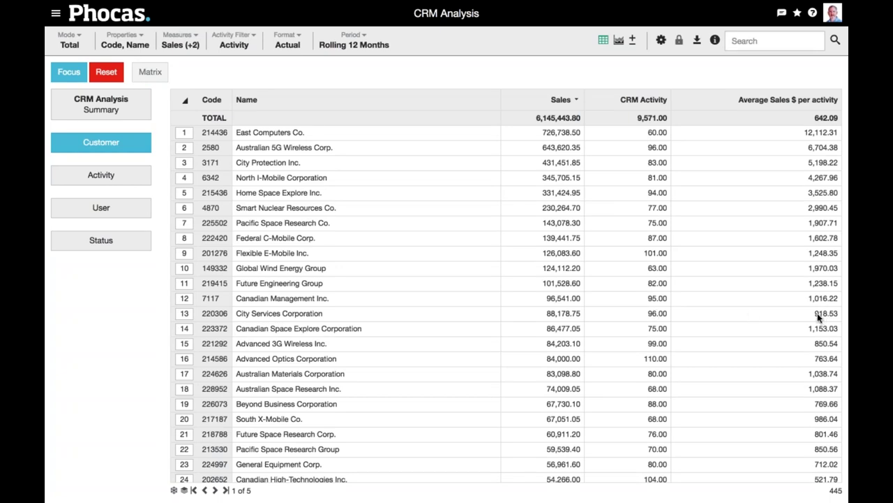
click(662, 315)
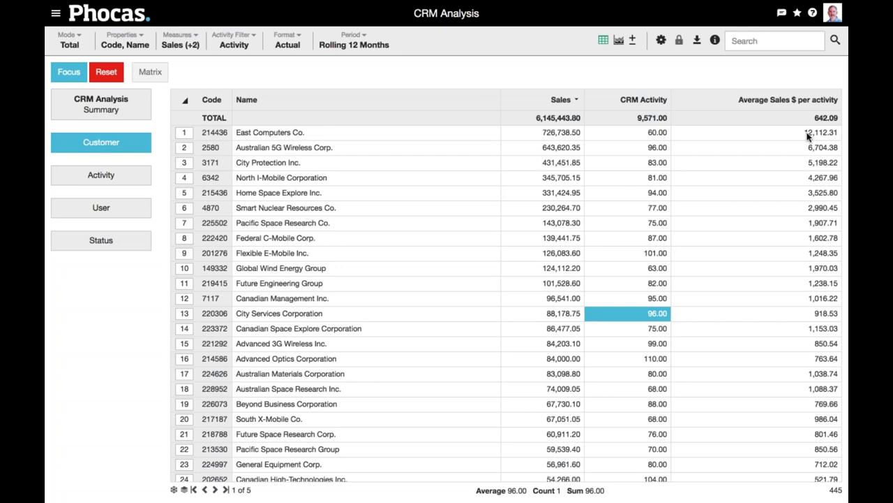
Switch to the TUG webinar presentation in PowerPoint and advance to the "Questions?" slide
mouse_move(482, 4)
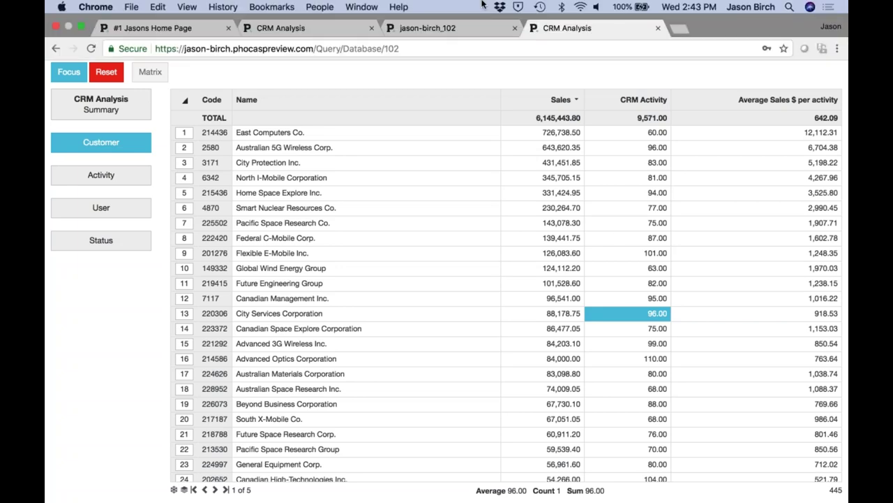
mouse_move(380, 493)
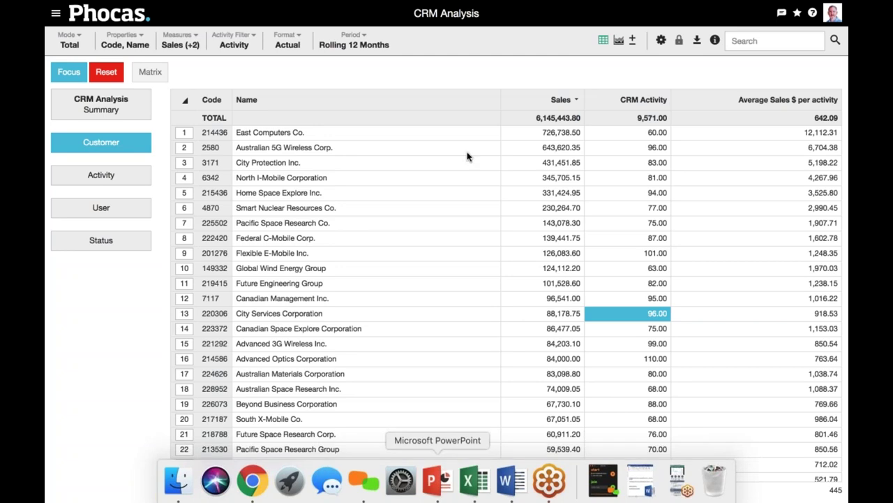
key(ctrl+Up)
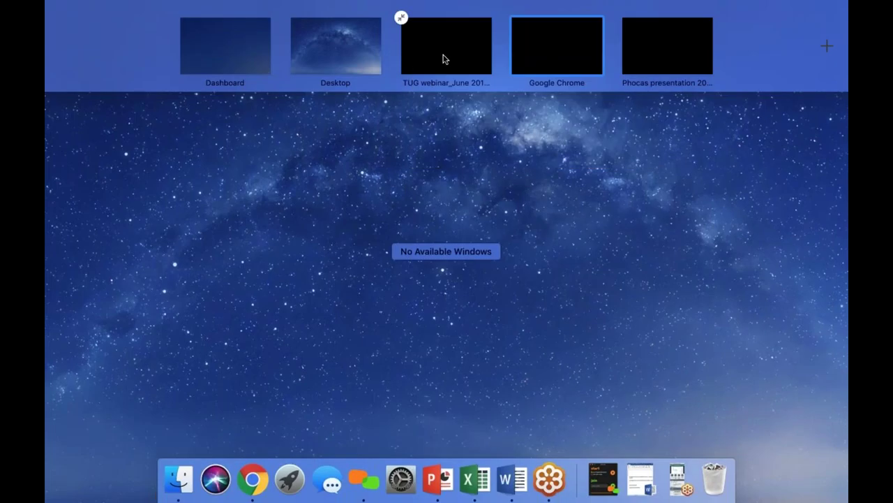
click(443, 59)
key(Right)
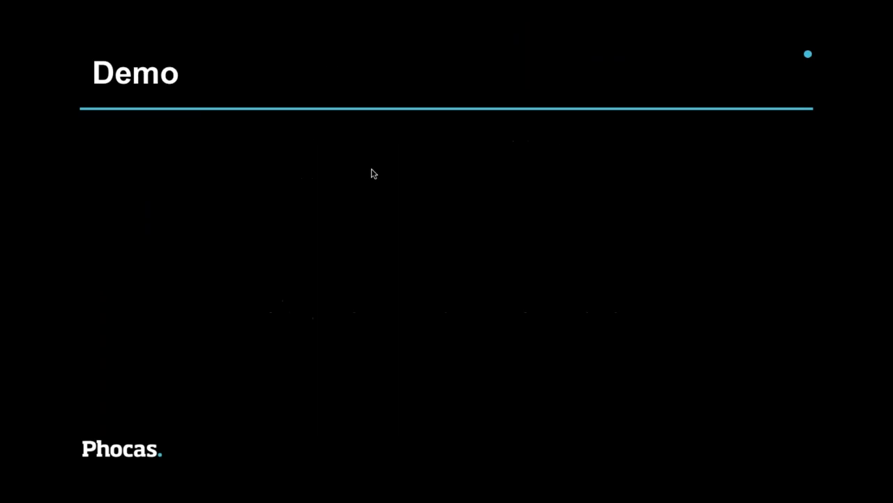
key(Right)
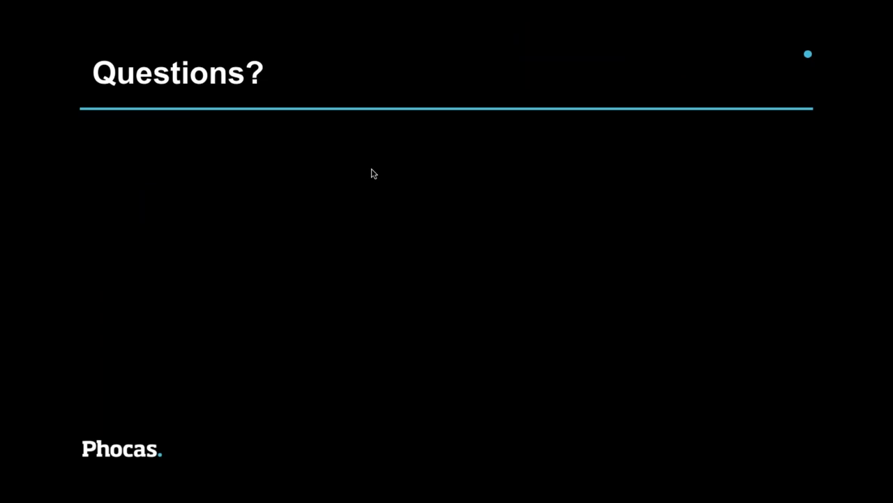